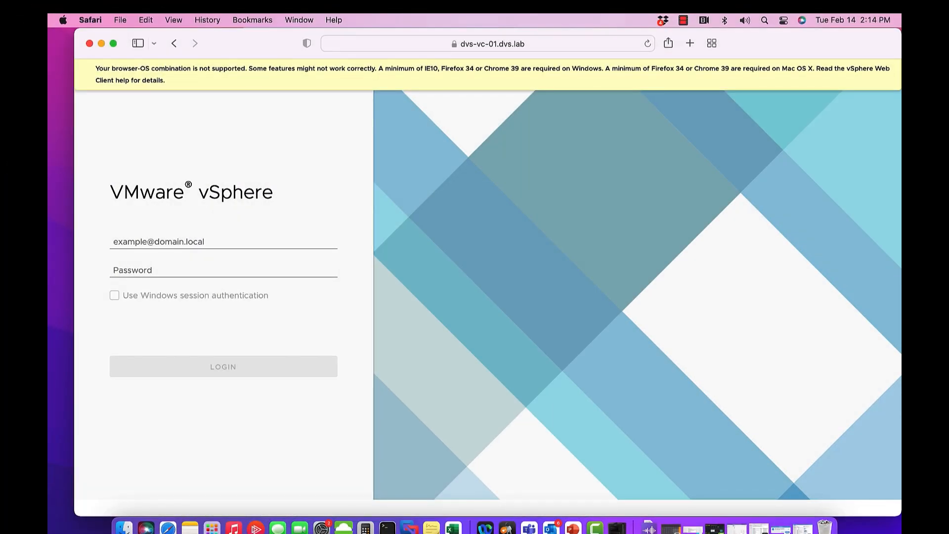
Sign in to the vSphere Client by filling in the saved administrator username and account password.
key(super+l)
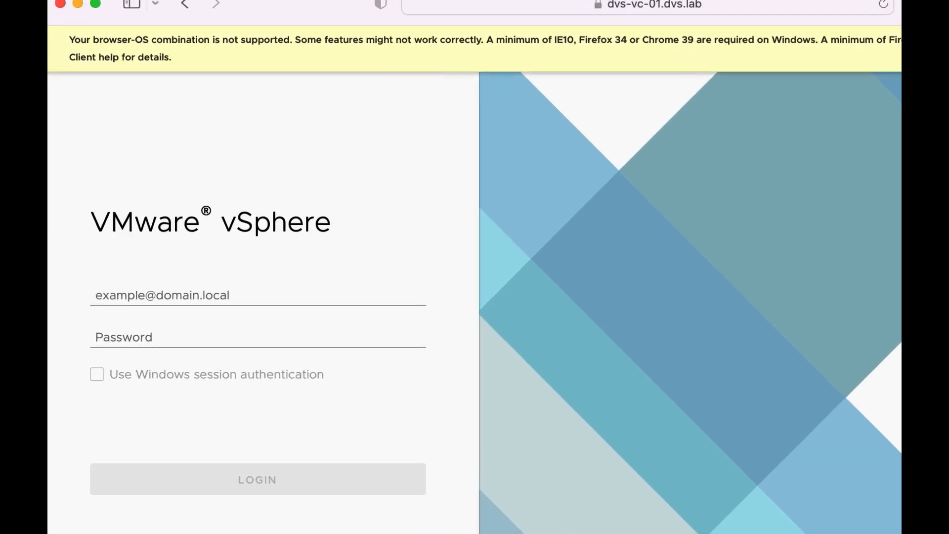
click(137, 299)
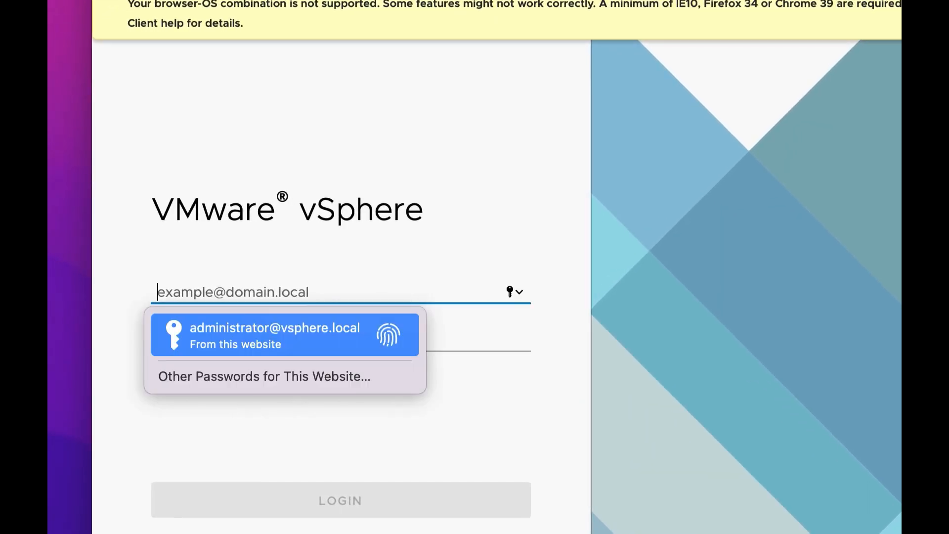
key(Return)
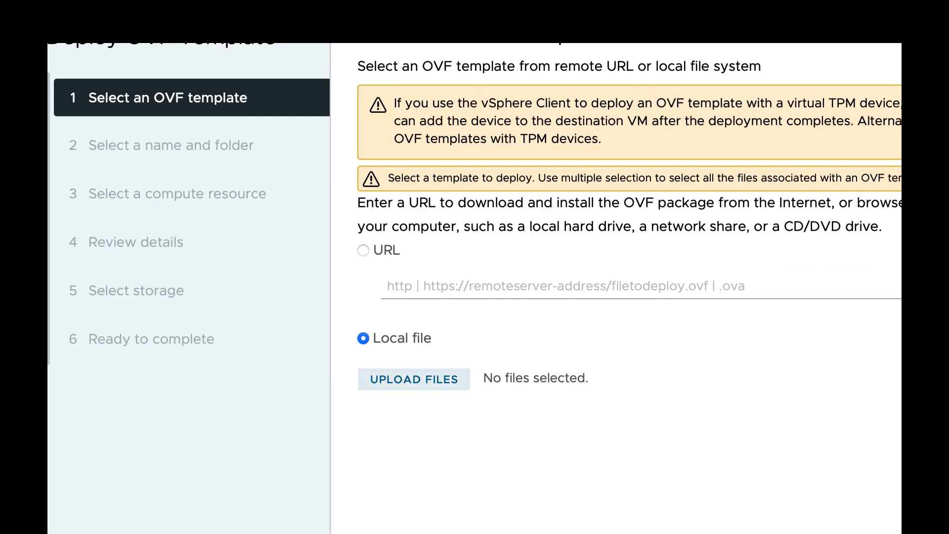
Choose nsx-unified-appliance-4.0.1.1.0.20598732.ova from the VMware Files folder as the local OVF template and continue to naming.
click(414, 379)
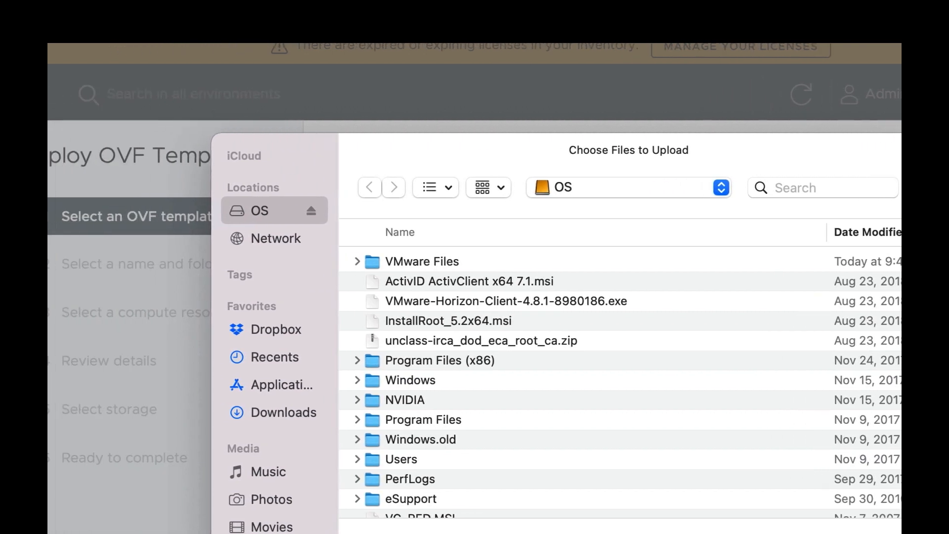
click(194, 262)
click(420, 321)
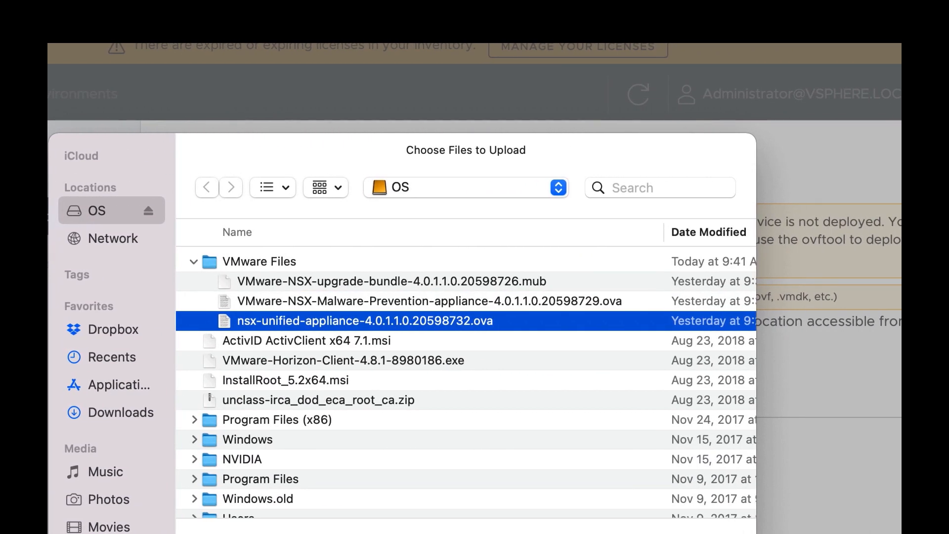
click(702, 518)
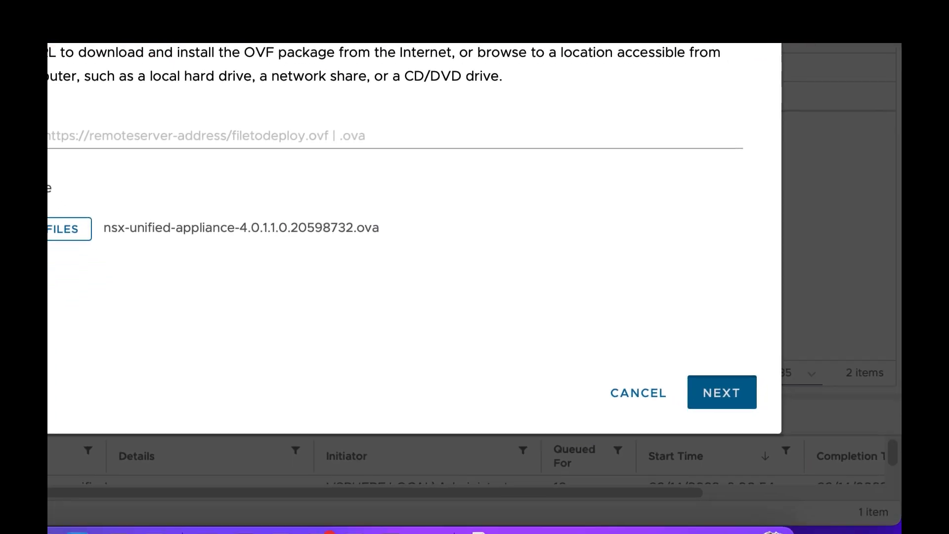
click(812, 511)
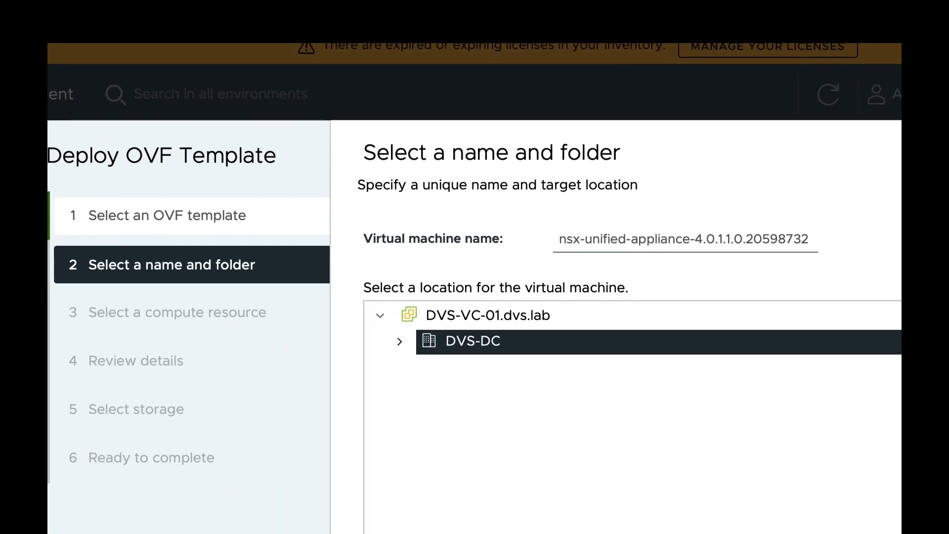
Name the virtual machine DVS-NSXM-01, keep the DVS-DC datacenter as its location, and continue to the compute resource selection.
click(398, 340)
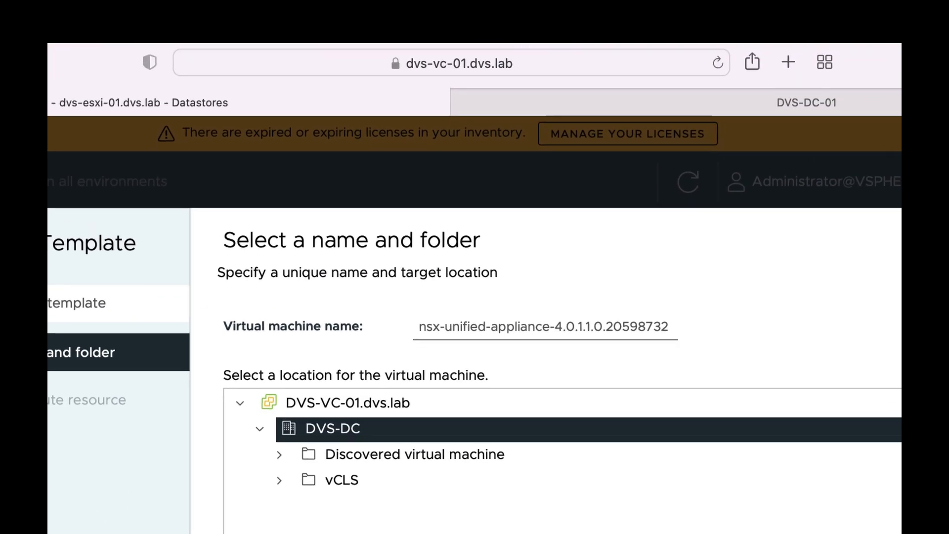
click(625, 244)
double_click(627, 244)
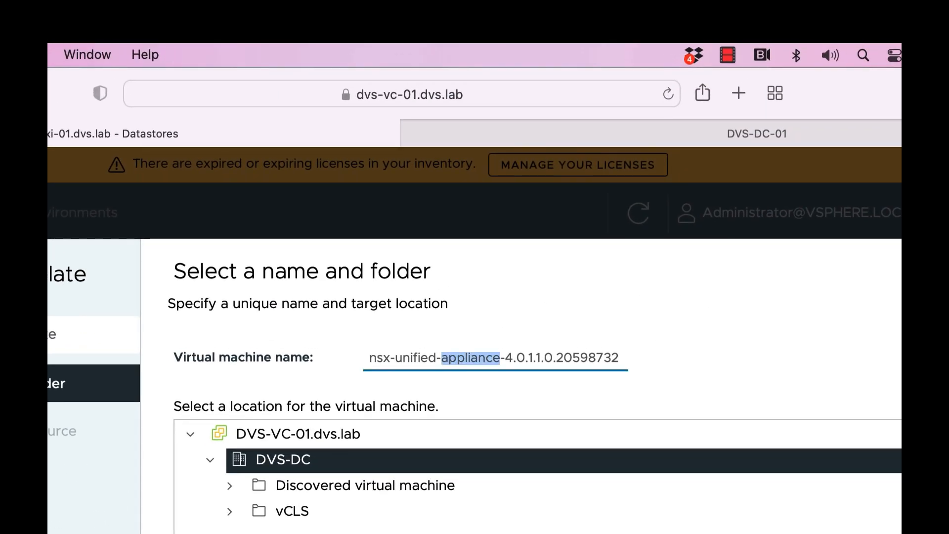
triple_click(470, 358)
text(DVS-S)
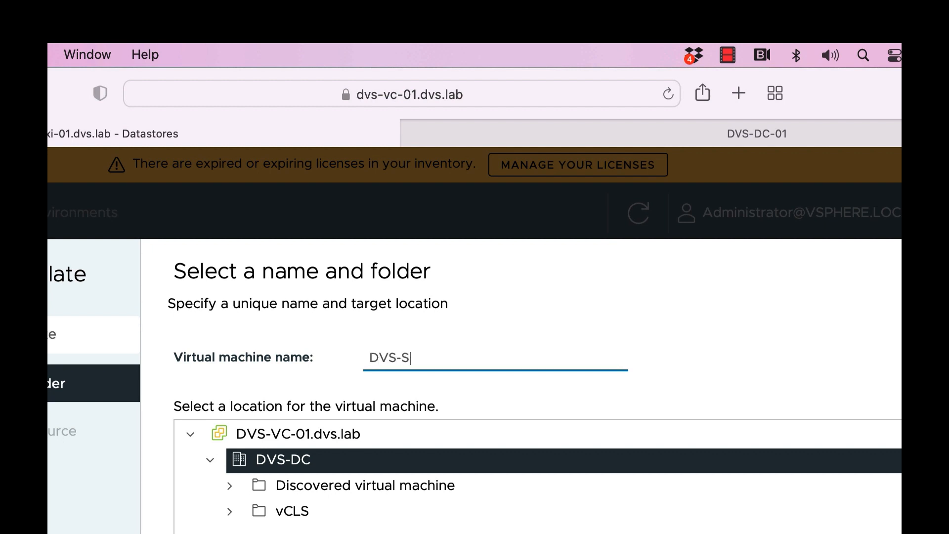
key(BackSpace)
text(NSXM00)
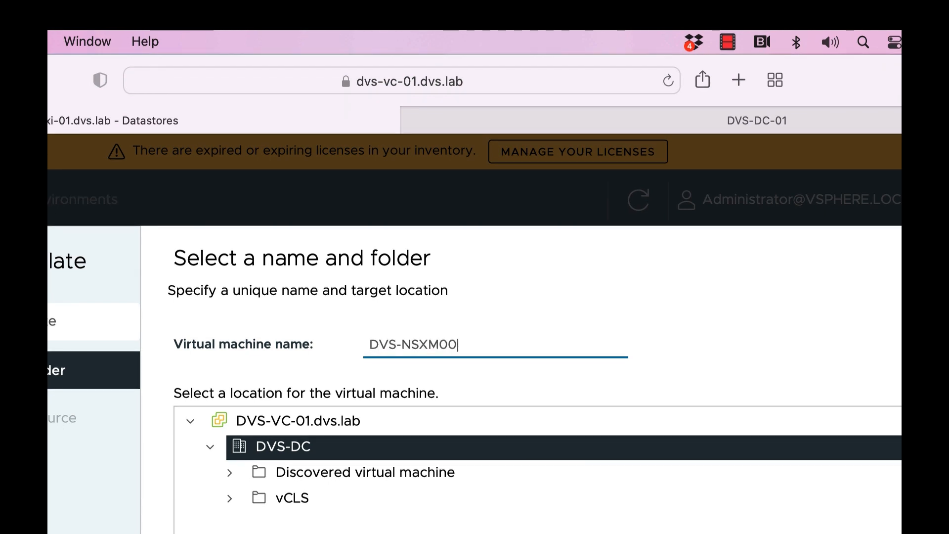
key(BackSpace)
key(BackSpace)
text(-01)
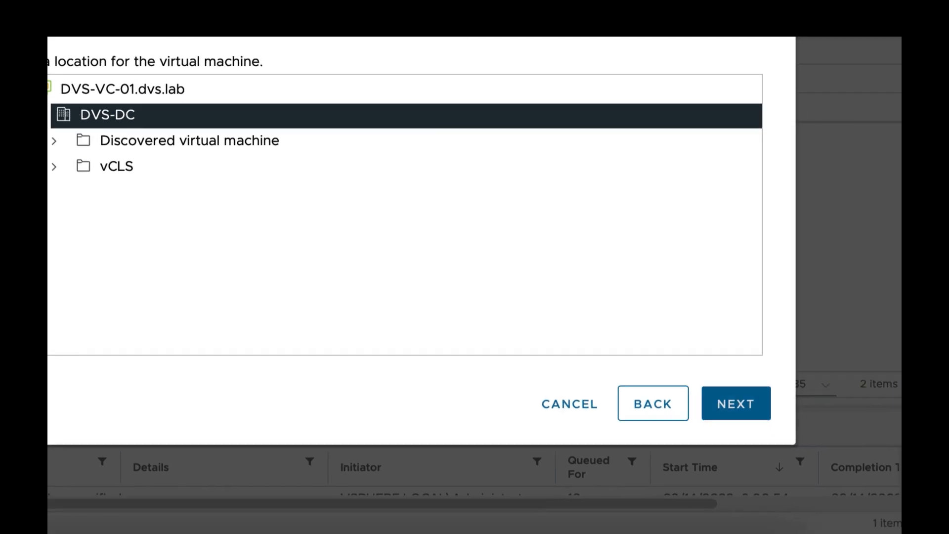
click(736, 404)
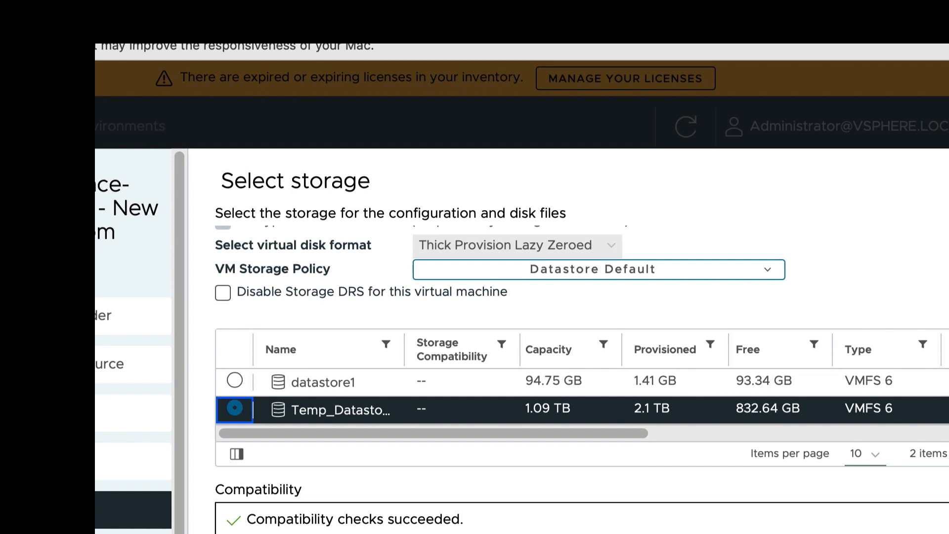
Set the virtual disk format to Thin Provision for the appliance's storage and continue to network selection.
click(517, 246)
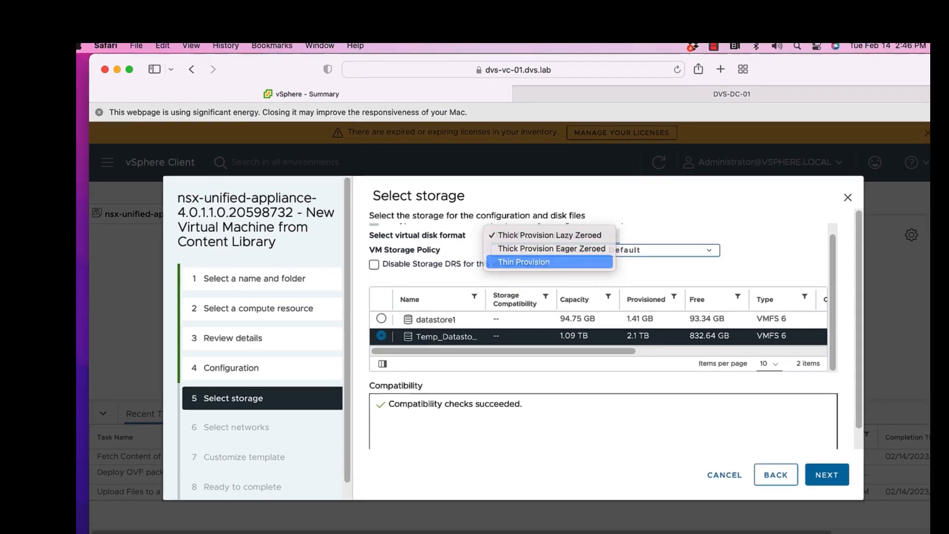
click(524, 263)
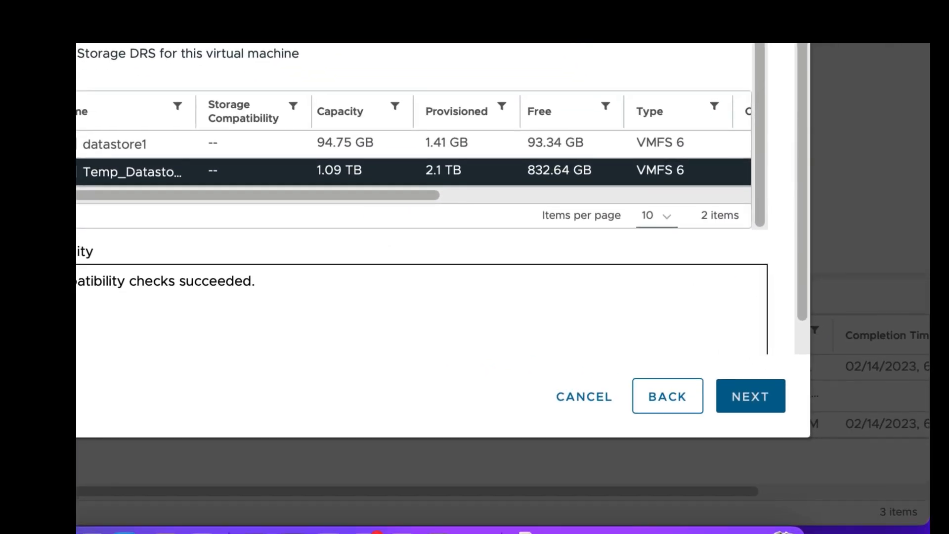
click(751, 396)
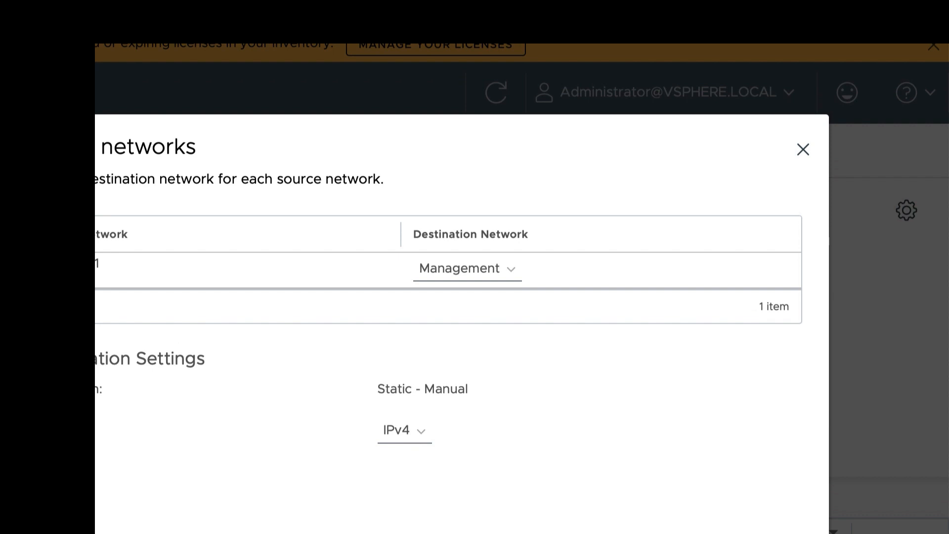
Map the source network to the DVS_Infra_Servers destination network and continue to template customization.
click(467, 270)
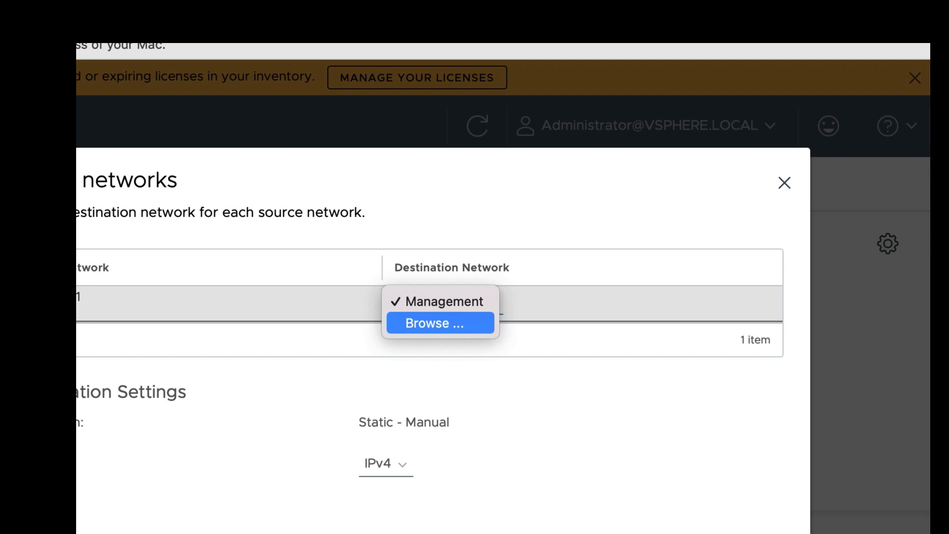
click(440, 323)
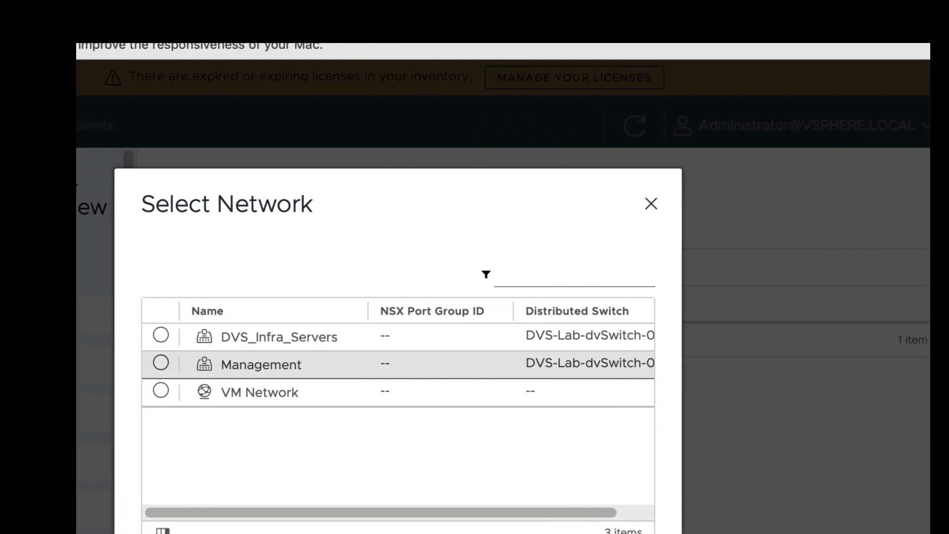
click(395, 335)
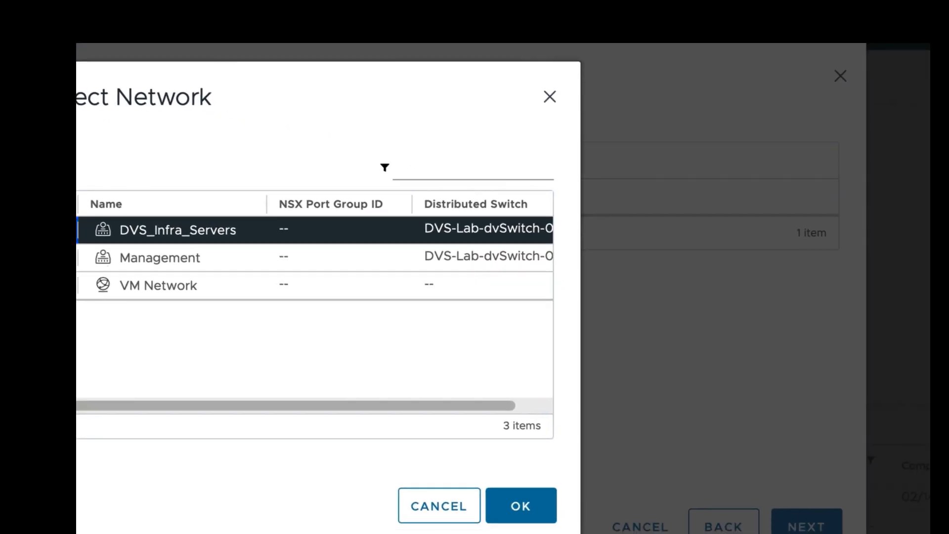
click(517, 504)
click(796, 524)
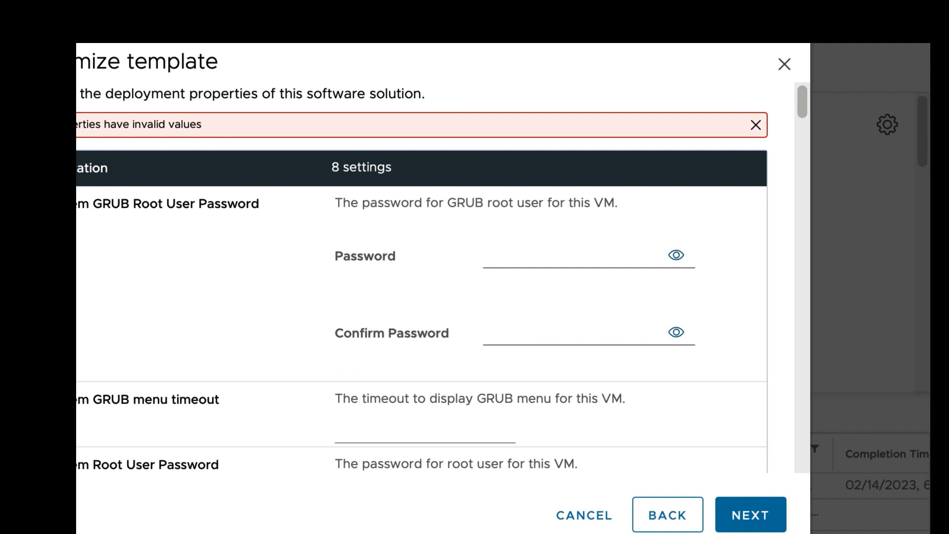
Enter and confirm the System GRUB Root User Password in the template properties.
click(544, 256)
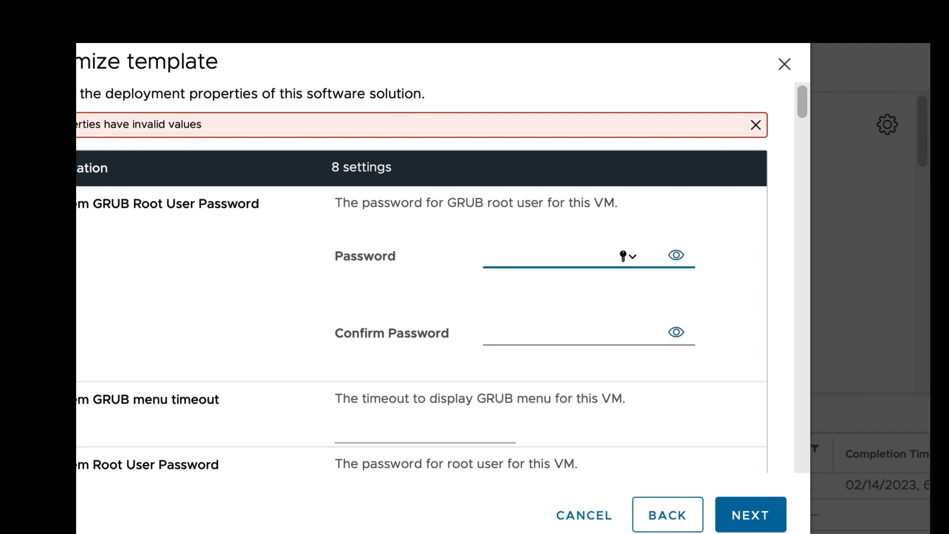
text(••••••••••••)
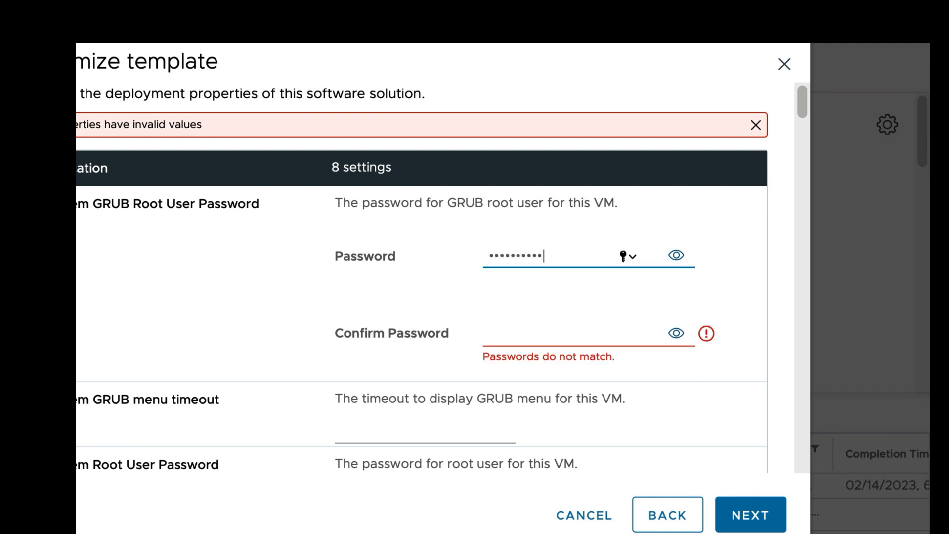
key(Tab)
text(•••)
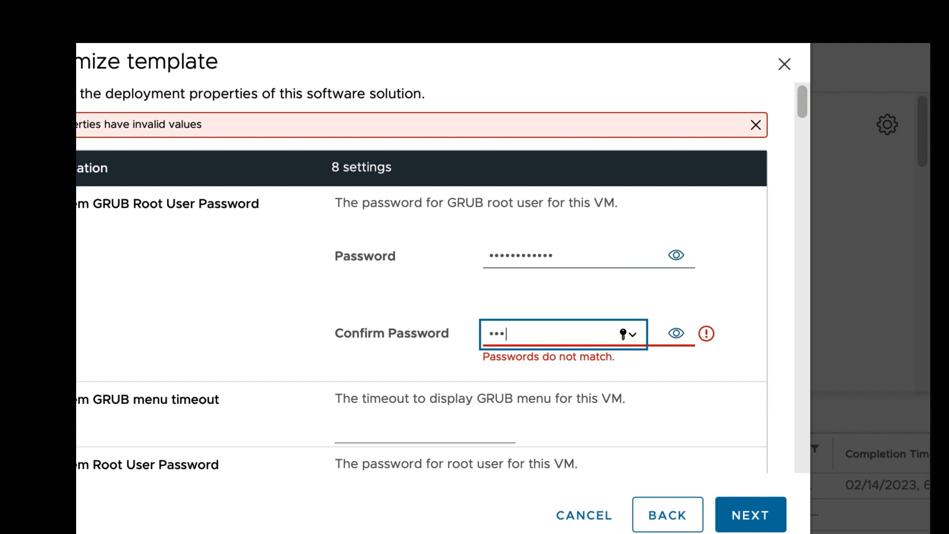
text(•••••••••)
scroll(521, 305, down, 1)
double_click(521, 305)
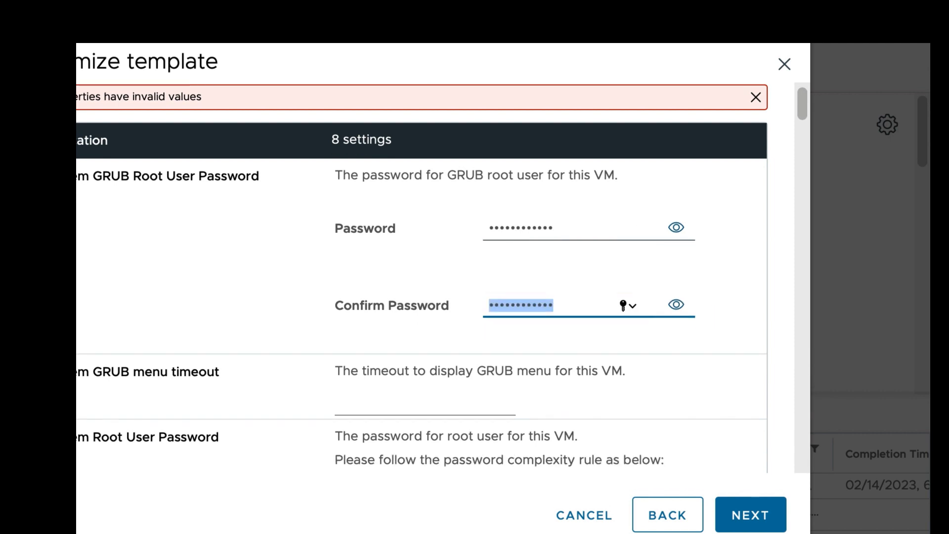
Enter and confirm the System Root User Password for the appliance.
scroll(521, 305, down, 8)
click(524, 360)
text(•)
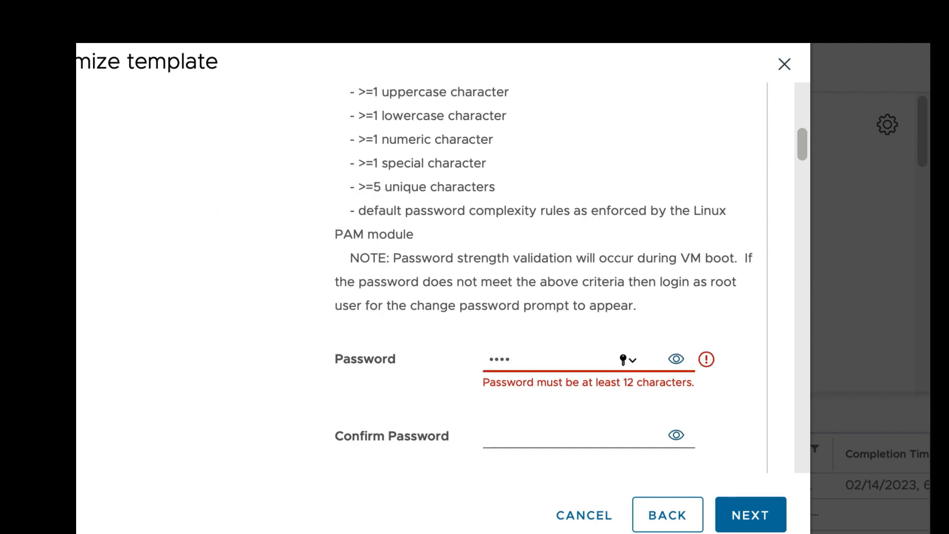
text(•••••••••••)
key(Tab)
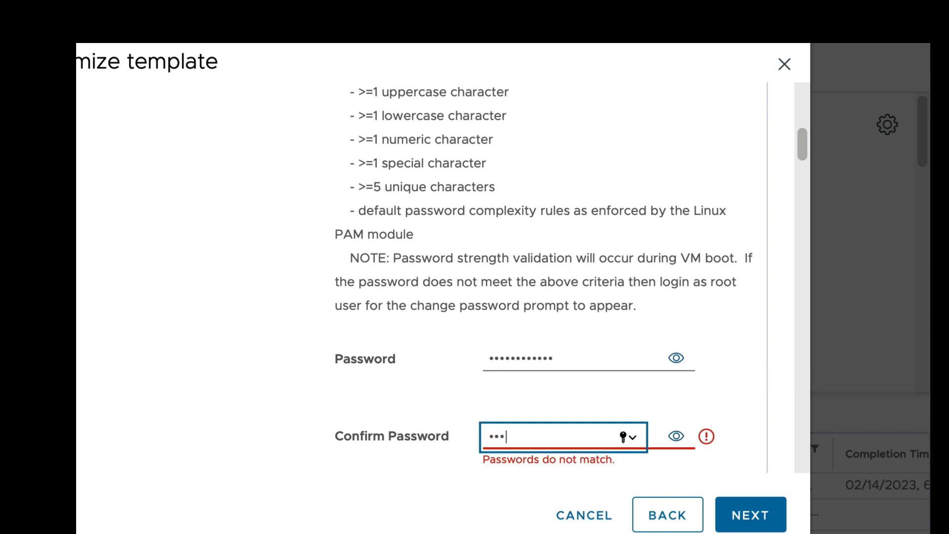
text(••••••••••••)
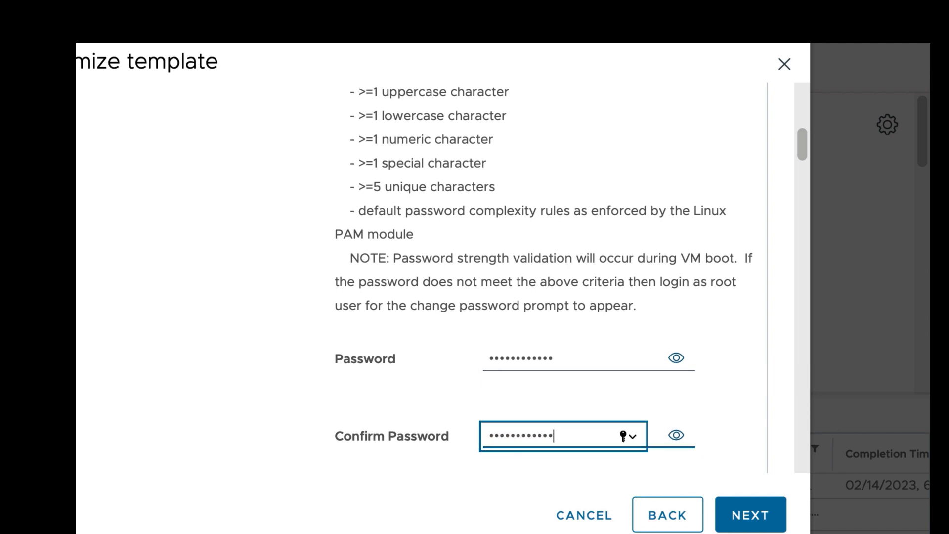
Enter and confirm the CLI "admin" User Password for the appliance.
scroll(544, 278, down, 10)
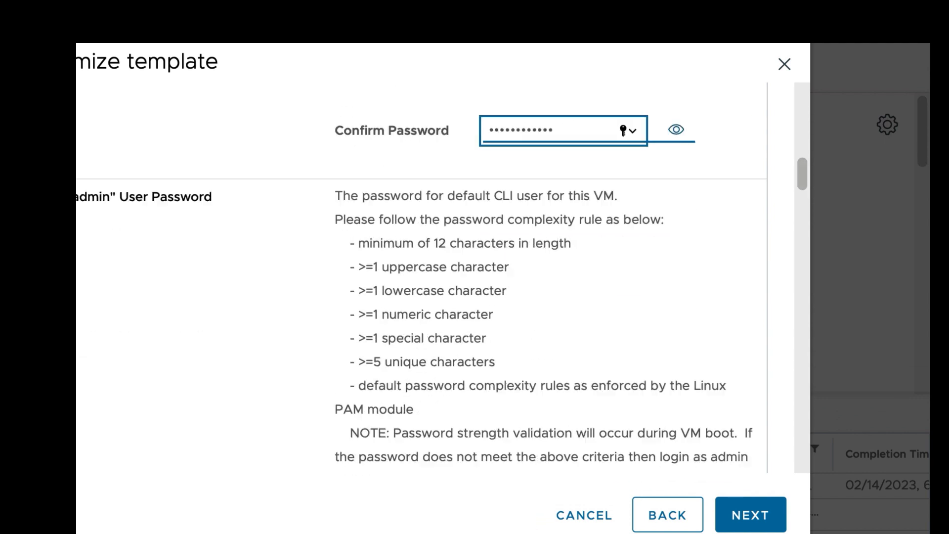
click(574, 311)
text(••••••••••)
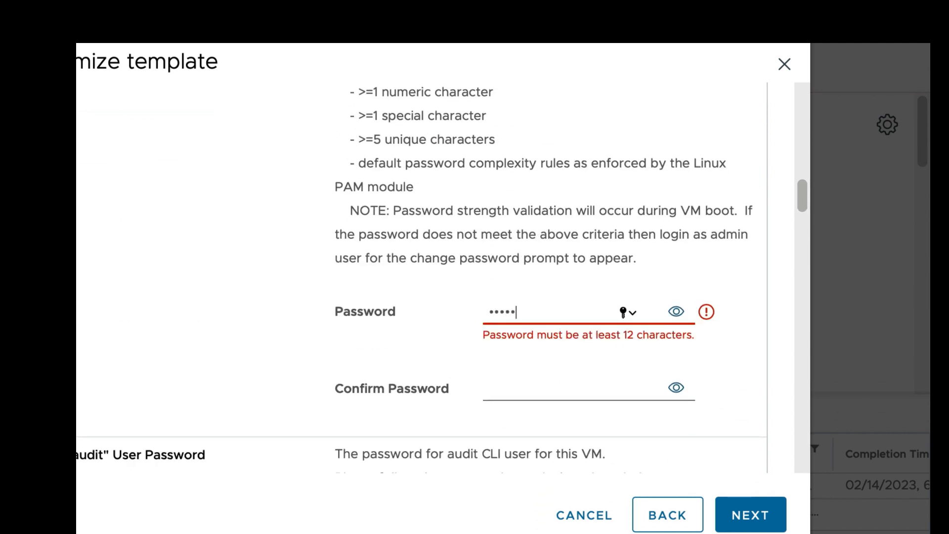
text(•)
key(Tab)
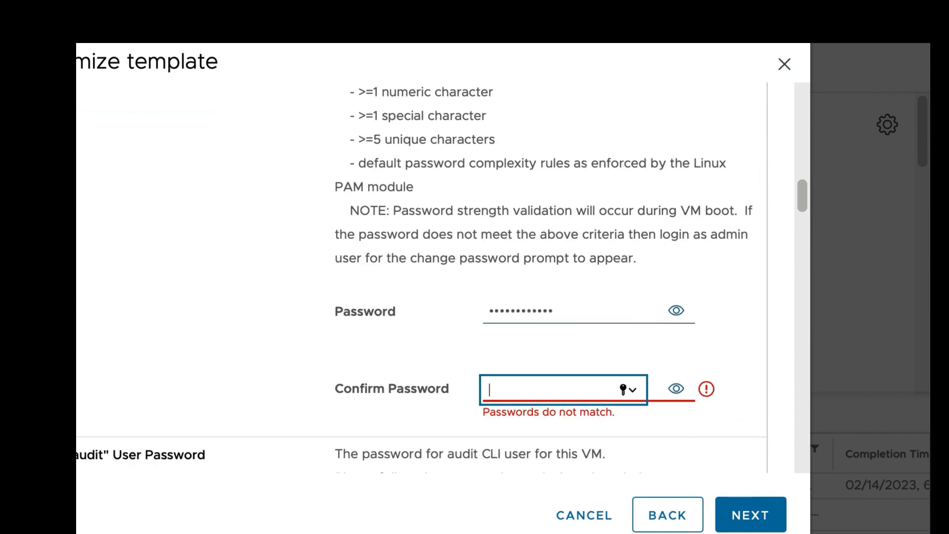
text(••••••••••••)
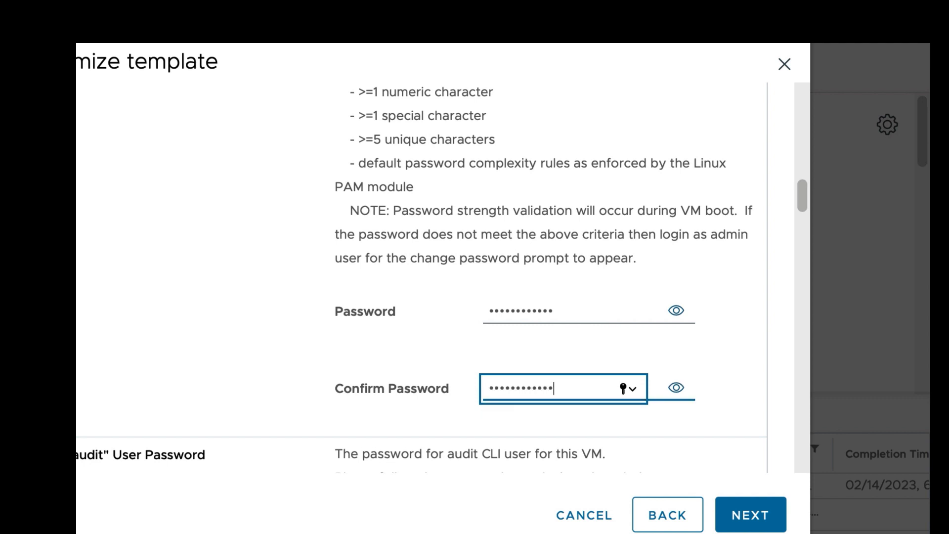
Enter and confirm the CLI "audit" User Password, leaving the admin and audit usernames at their defaults.
scroll(544, 277, down, 10)
click(574, 339)
text(••••••••••)
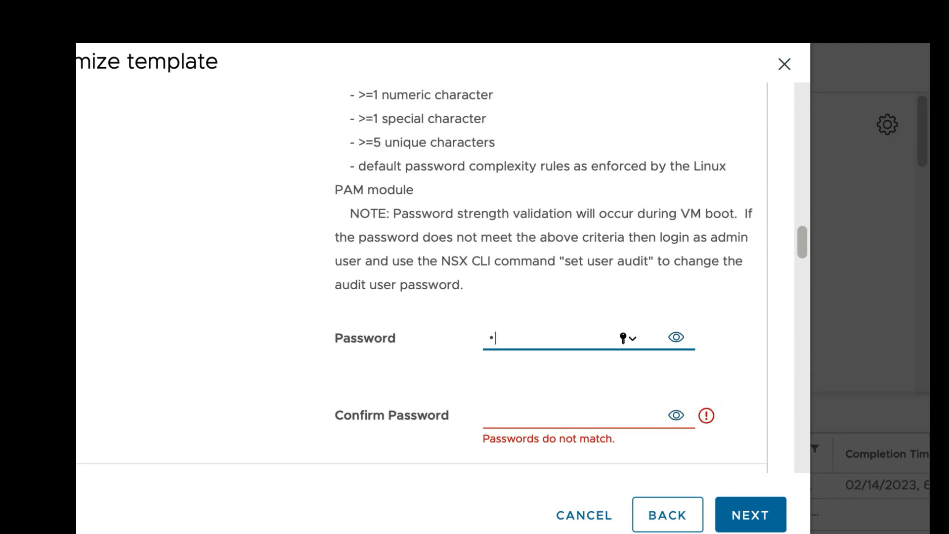
text(••)
key(Tab)
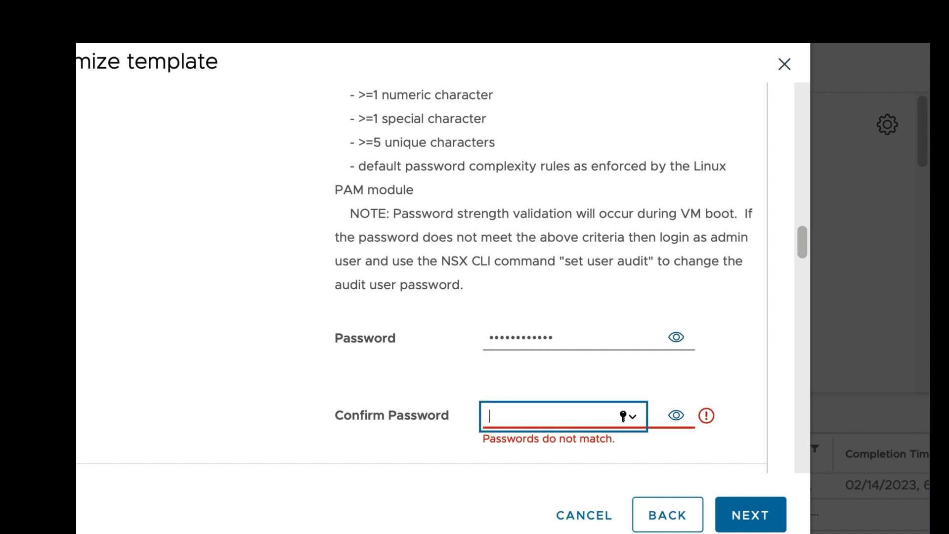
text(••••••••••••)
scroll(420, 277, down, 5)
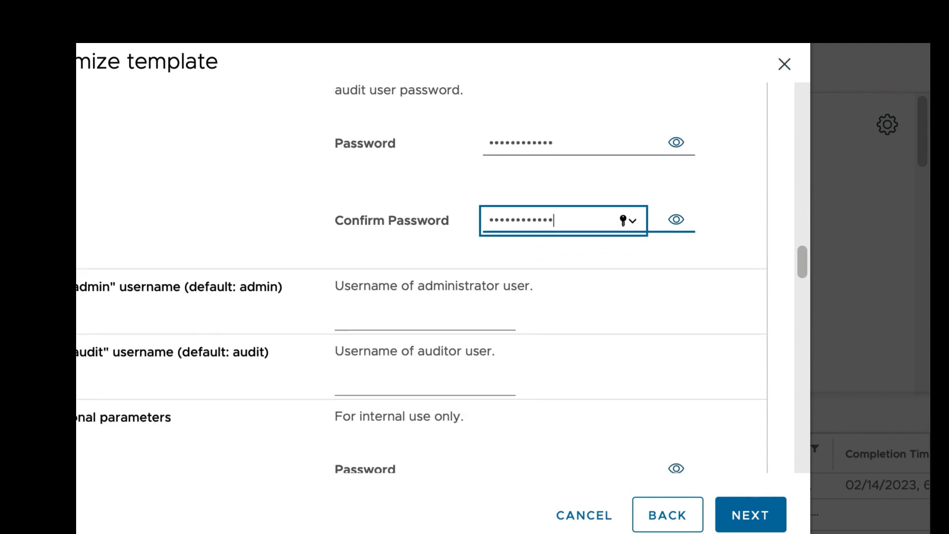
scroll(420, 277, down, 5)
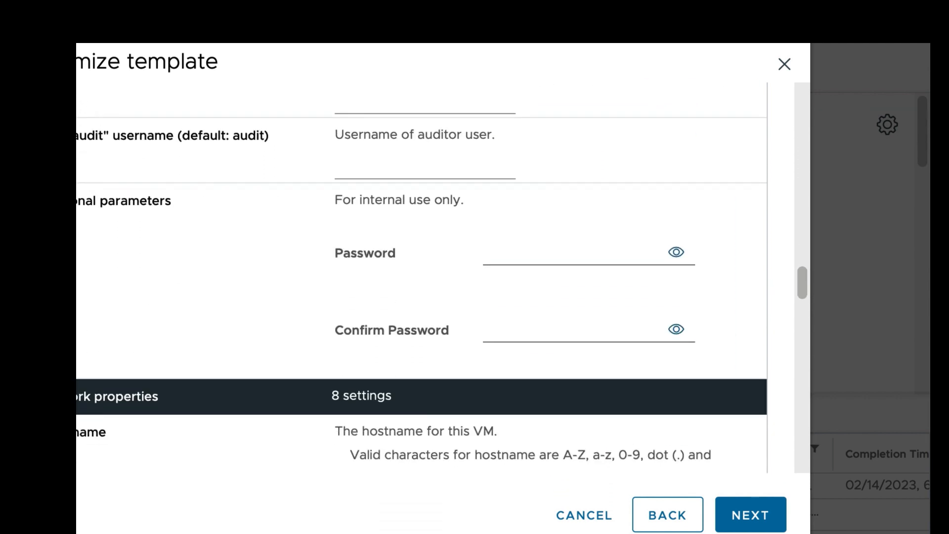
Set the VM's hostname to DVS-NSXM-01 in the network properties.
scroll(421, 276, up, 4)
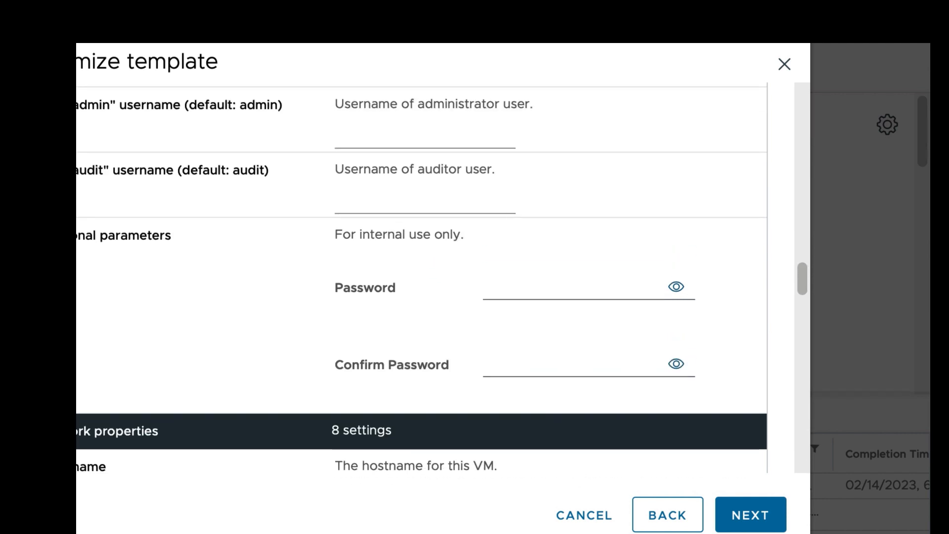
scroll(421, 277, down, 5)
scroll(421, 277, down, 3)
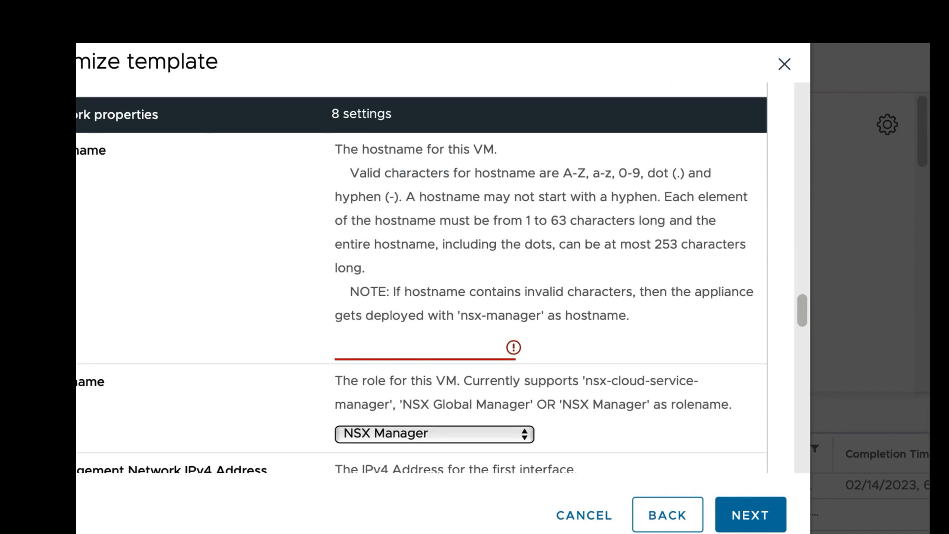
scroll(421, 277, up, 1)
click(395, 348)
text(D)
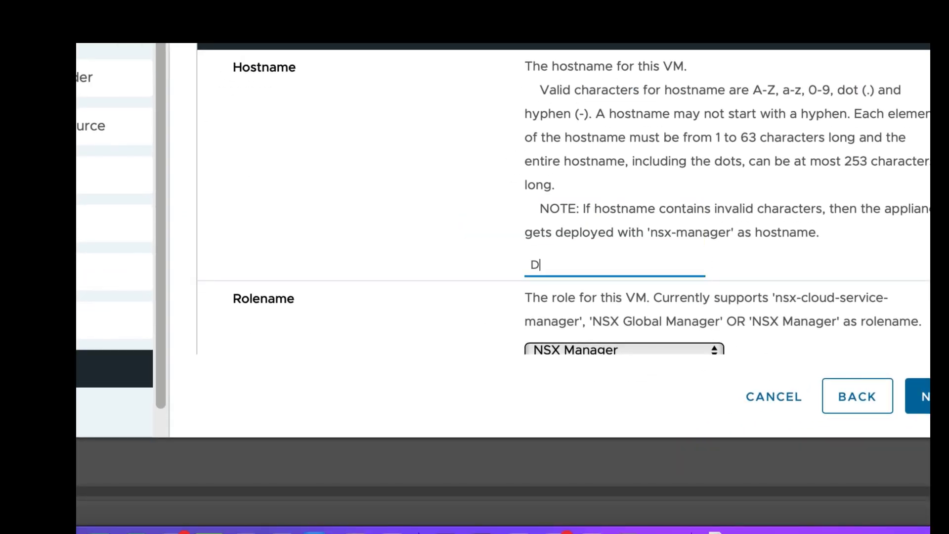
text(VS-NSXM-01)
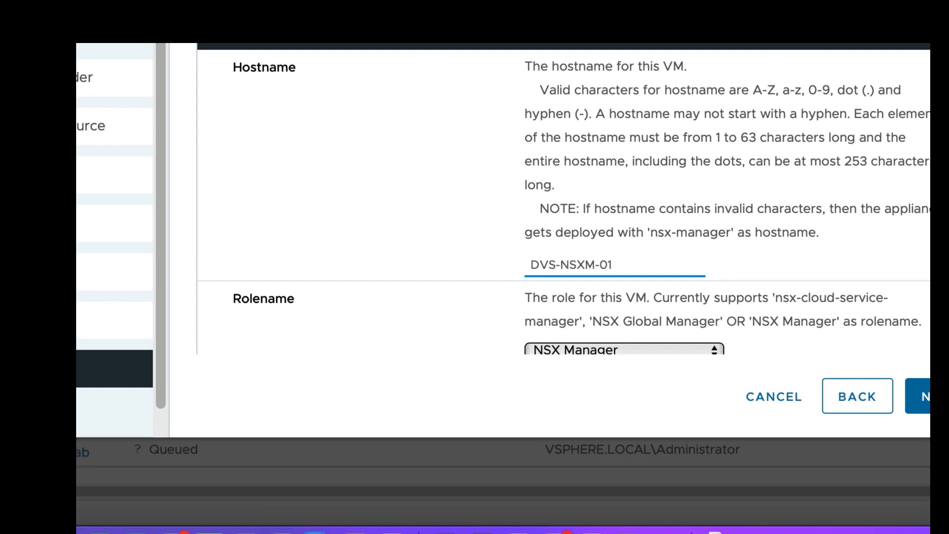
Configure the management network with IPv4 address 192.168.1.30, netmask 255.255.255.0 and default gateway 192.168.1.1, keeping the NSX Manager role.
key(Tab)
key(Tab)
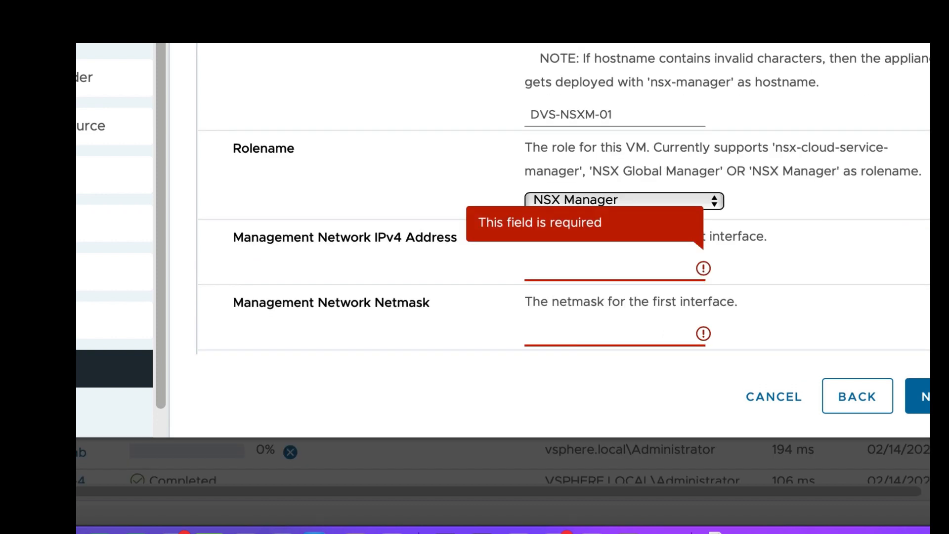
text(192.168.1.)
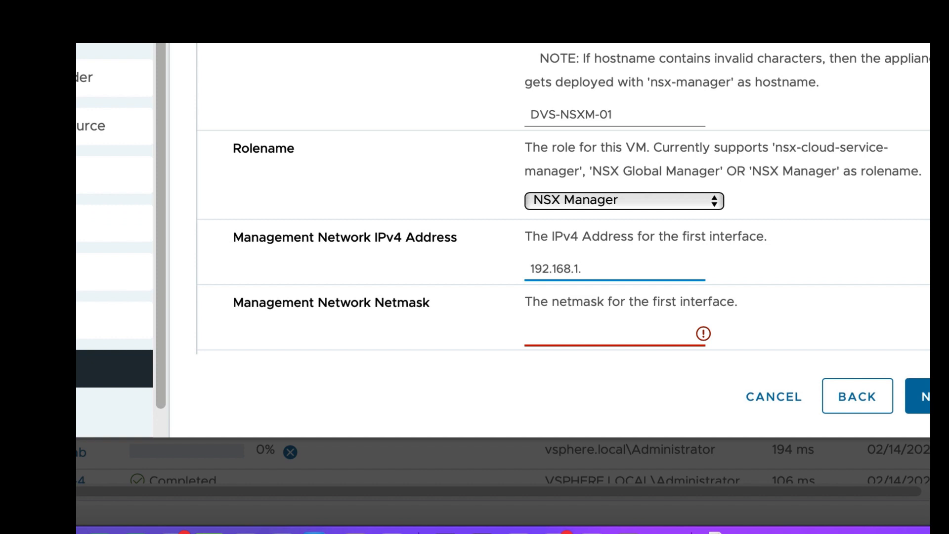
text(30)
key(Tab)
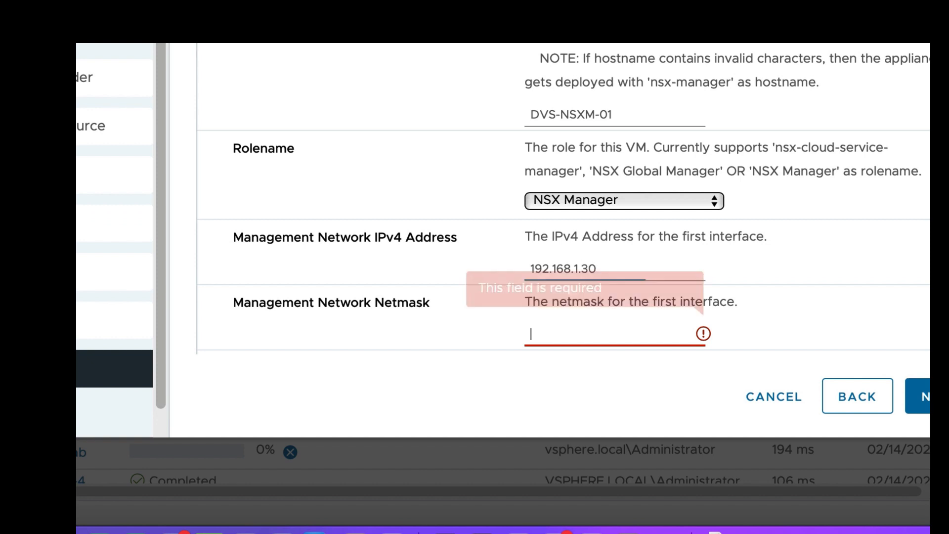
text(255.255.255.0)
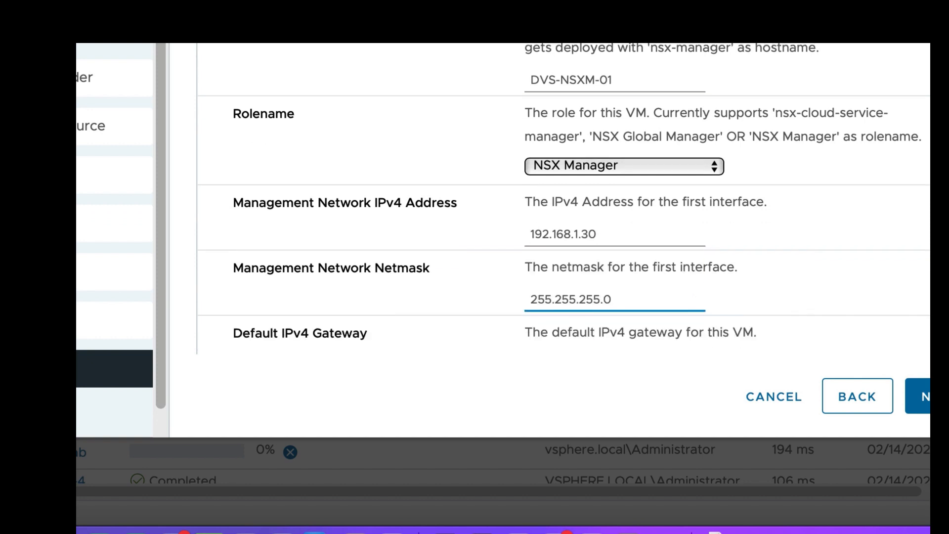
key(Tab)
text(192.168.1.1)
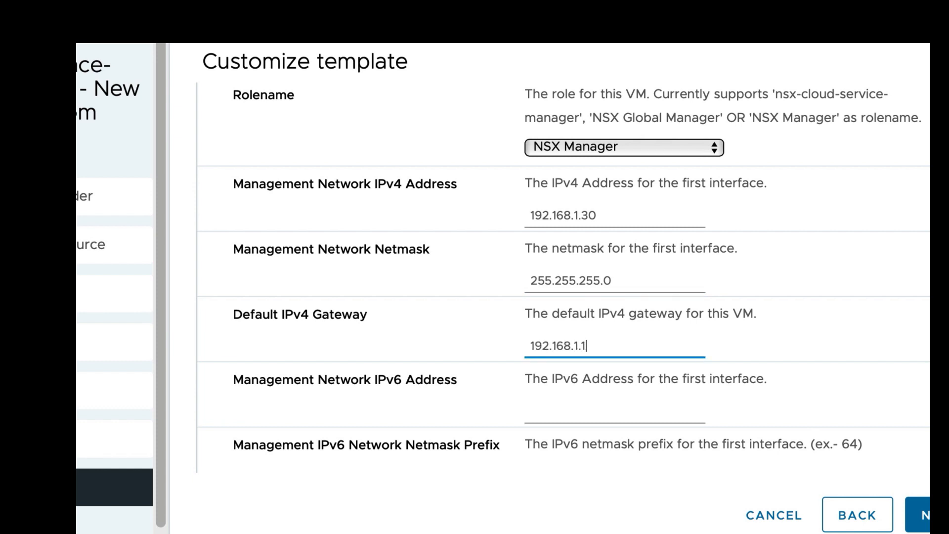
Set the DNS server list to 192.168.1.10 and the domain search list to dvs.lab, leaving the IPv6 settings blank.
scroll(564, 277, down, 3)
scroll(564, 277, down, 2)
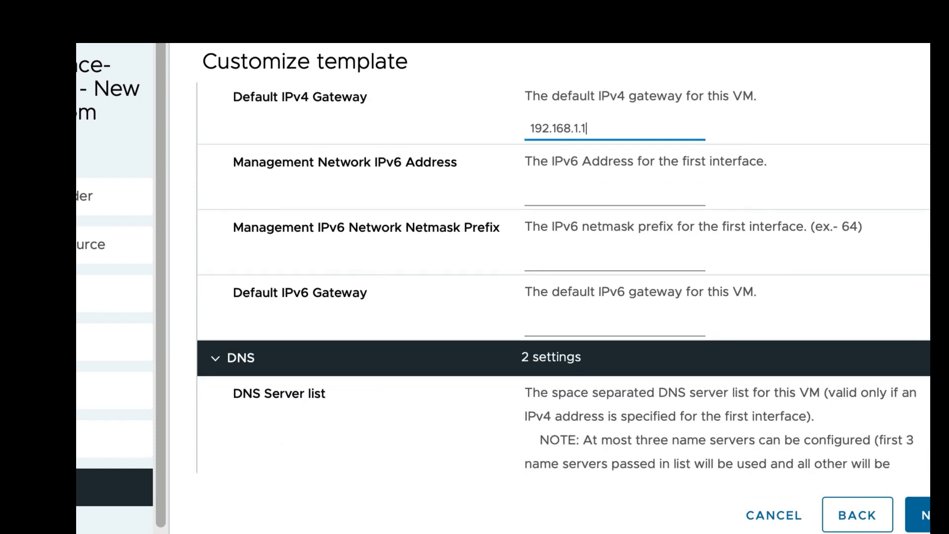
scroll(564, 277, up, 2)
scroll(564, 277, down, 2)
scroll(564, 277, down, 4)
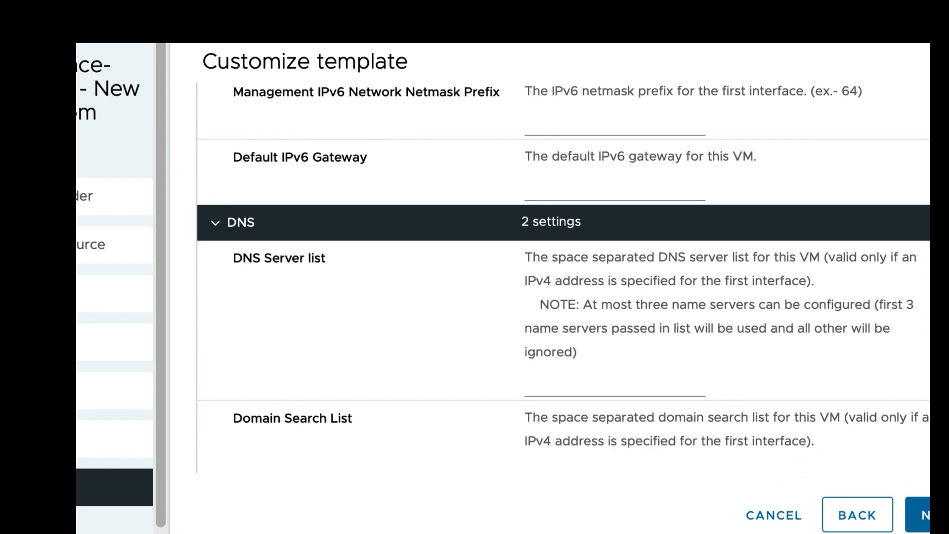
click(593, 278)
text(192.168.1.10)
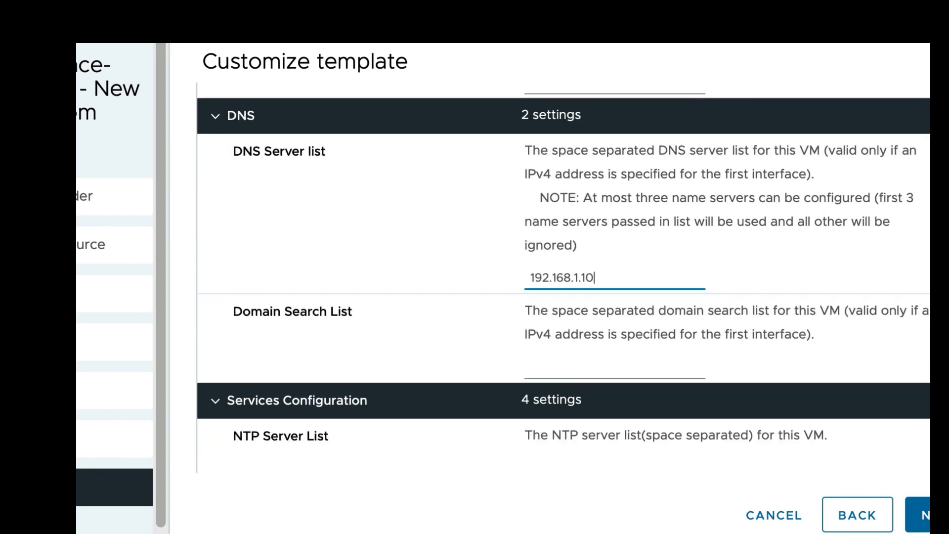
scroll(564, 277, down, 2)
click(594, 278)
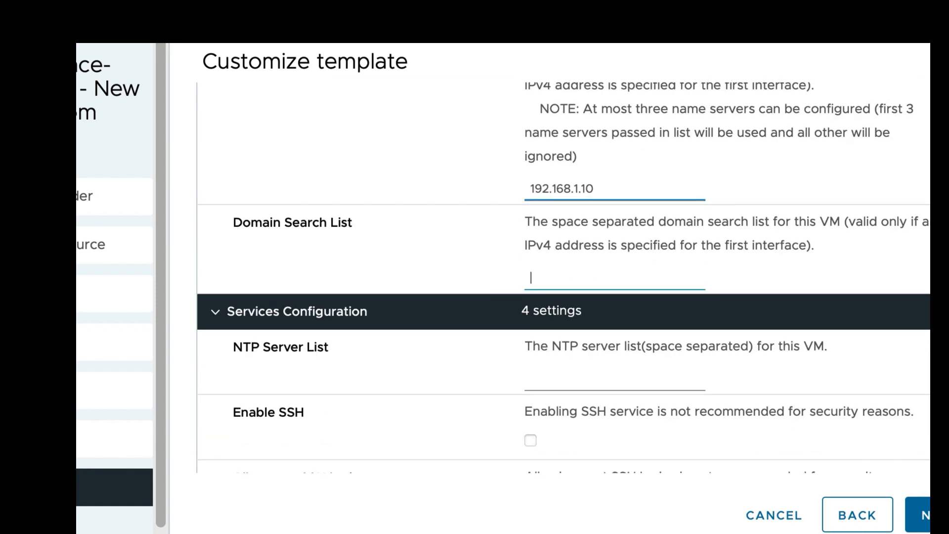
text(dvs.lab)
Set the NTP server list to 192.168.1.10 in the services configuration.
scroll(594, 278, down, 2)
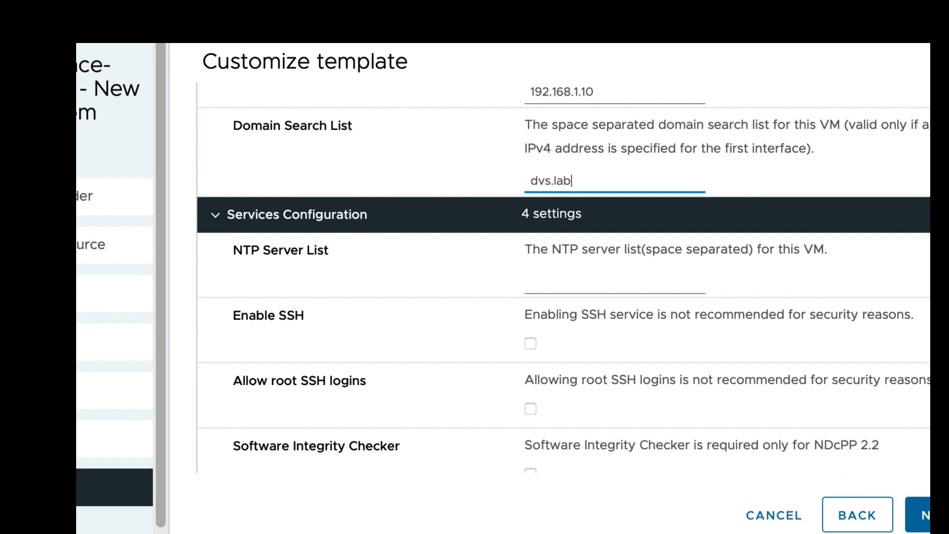
click(593, 281)
text(192.168.1.10)
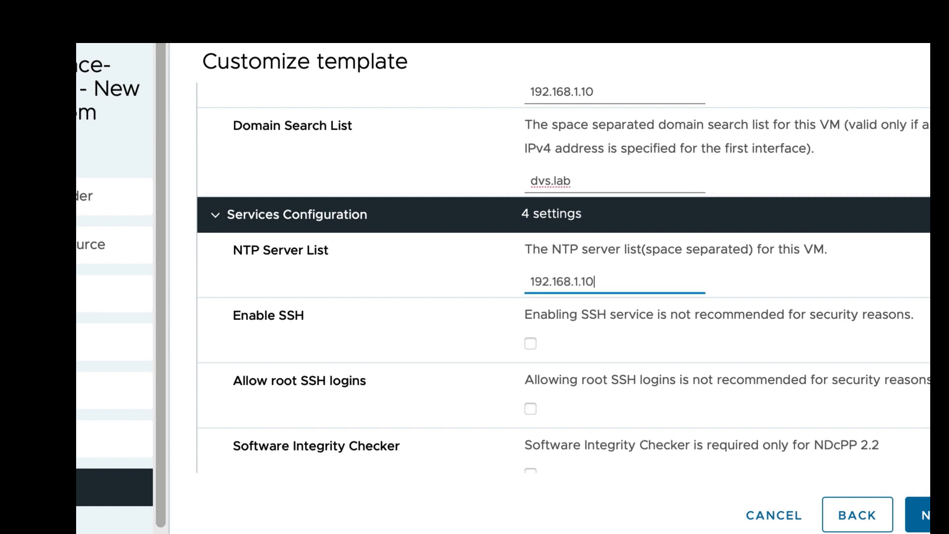
Enable SSH with root SSH logins allowed, and continue to the Ready to complete page with the internal properties left blank.
scroll(564, 281, down, 1)
click(531, 289)
click(530, 354)
scroll(531, 354, down, 2)
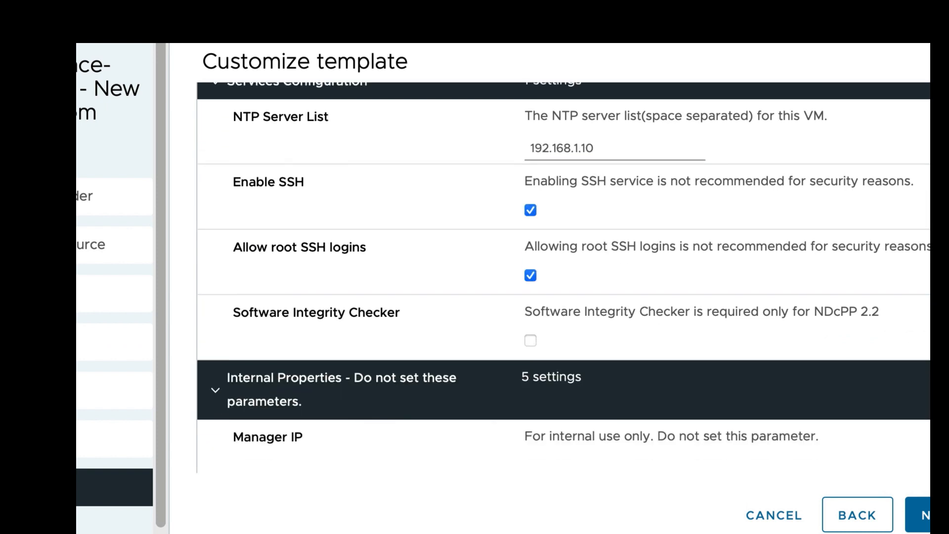
scroll(564, 275, down, 8)
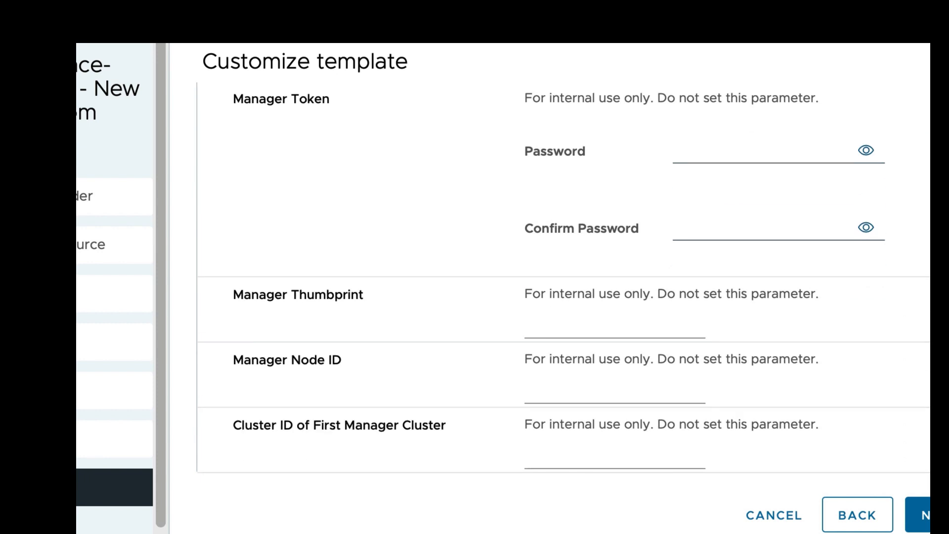
click(926, 515)
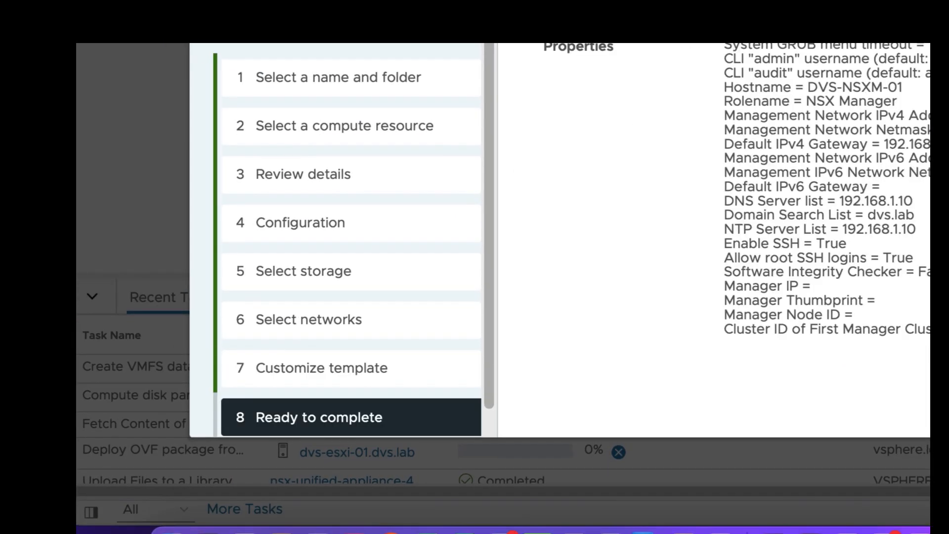